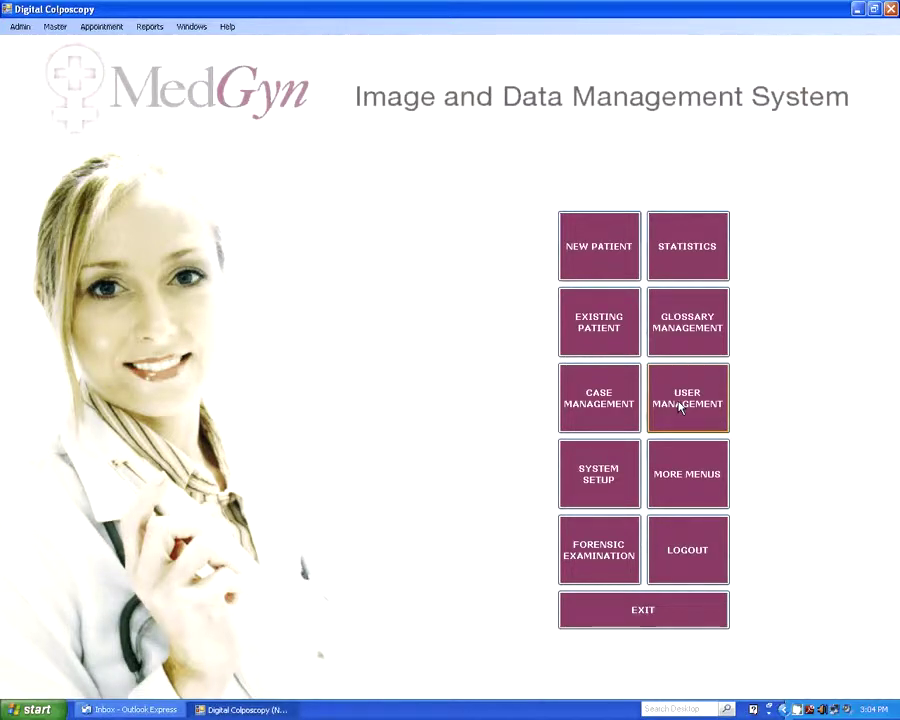
Open the User Management window from the main menu.
left_click(680, 405)
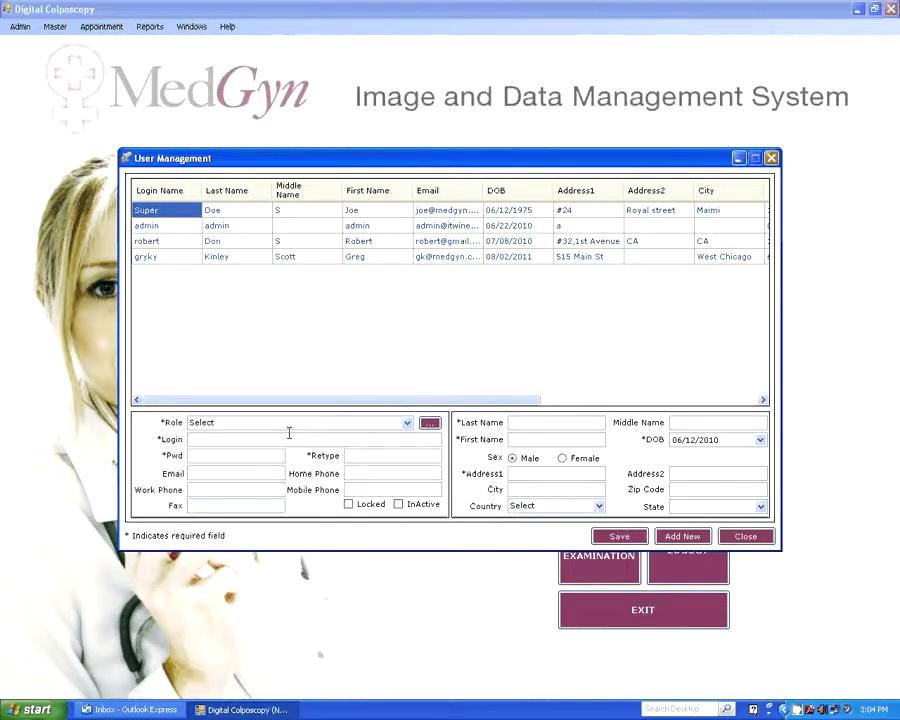
Give the new user the Clinician role and enter a login and matching passwords.
left_click(407, 422)
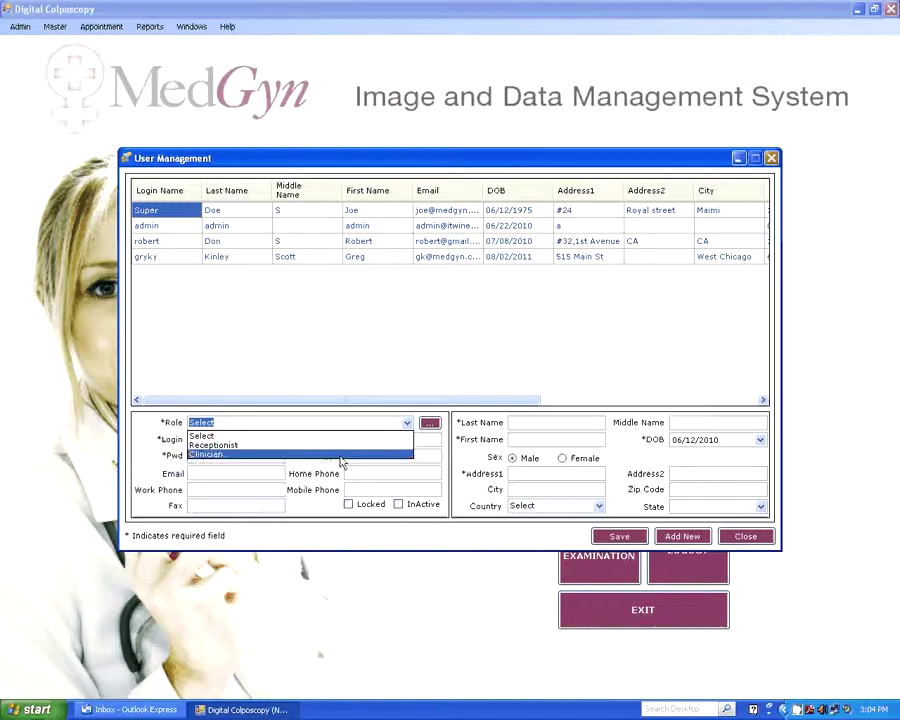
left_click(341, 460)
left_click(211, 438)
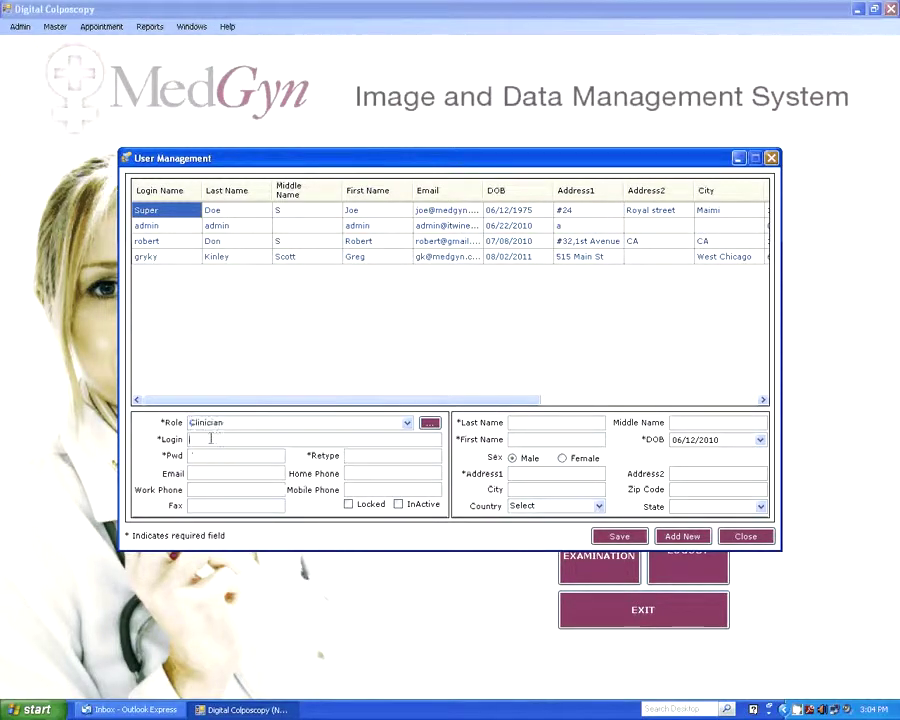
type("gryky")
key("Tab")
type("•")
left_click(363, 455)
type("•••")
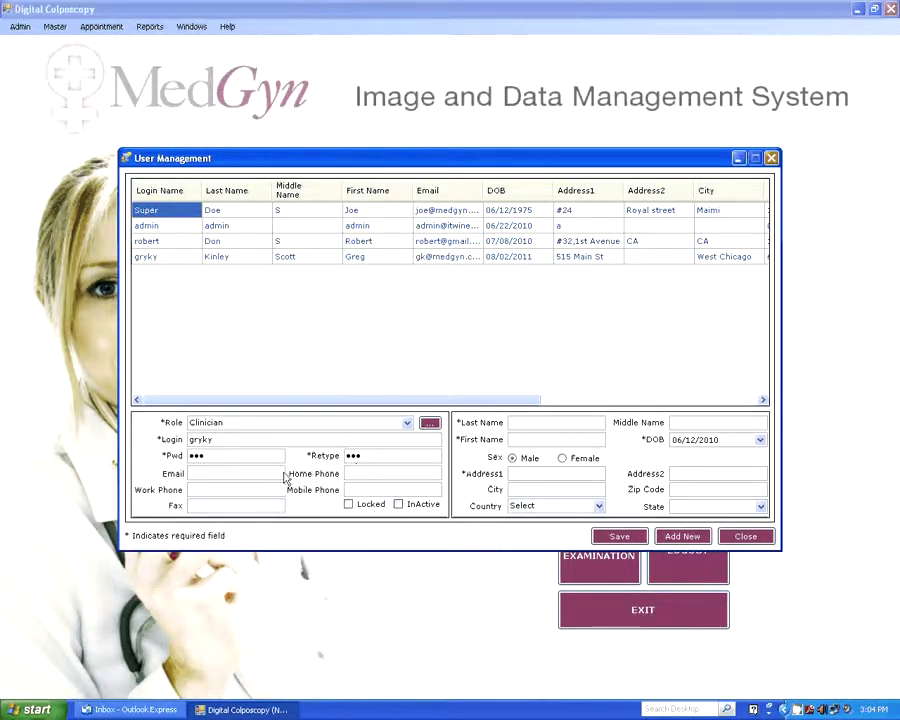
Enter the new user's email address and home, work and mobile phone numbers.
left_click(213, 470)
type("medgyn.")
type("com")
left_click(365, 473)
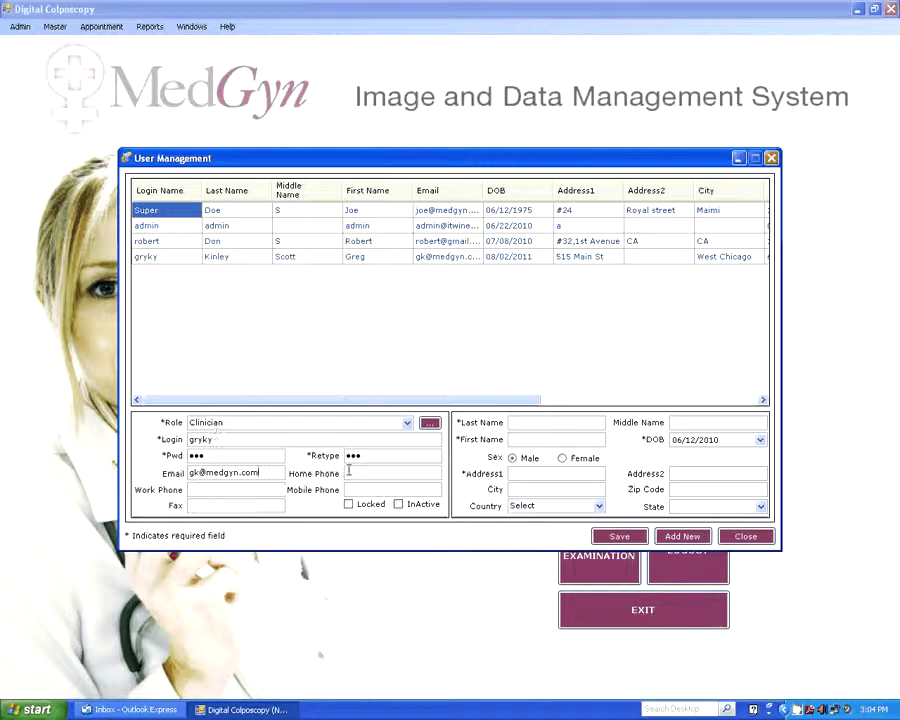
type("630-5")
type("55-5555")
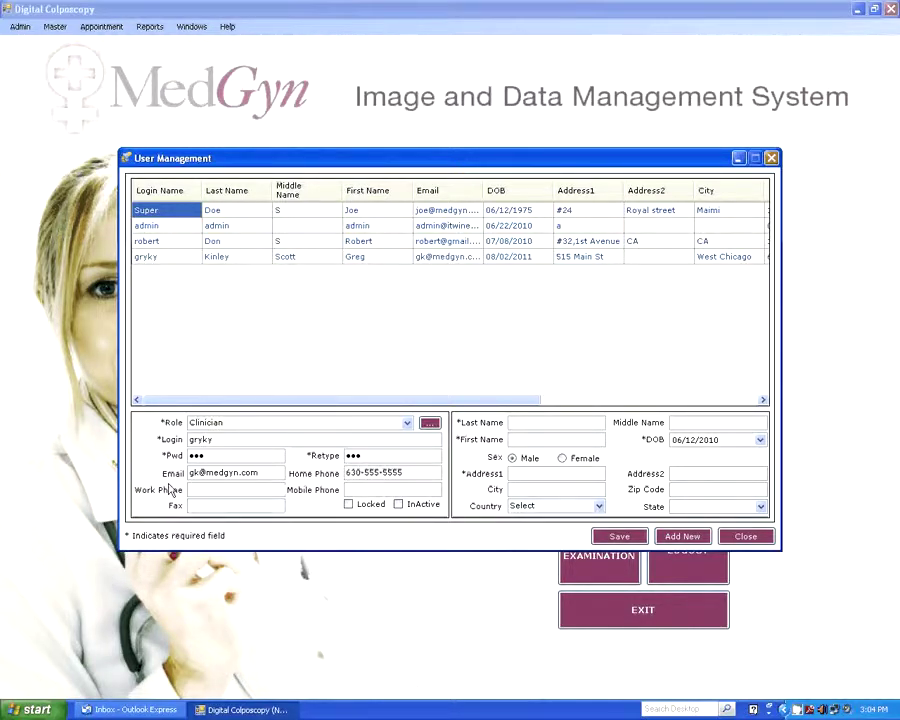
left_click(200, 491)
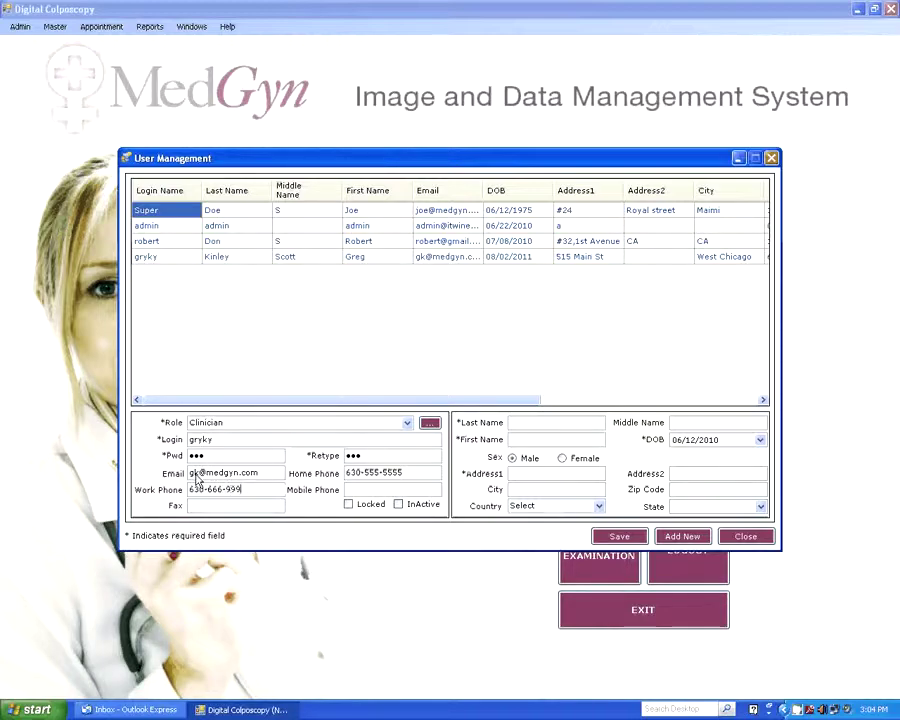
left_click(360, 487)
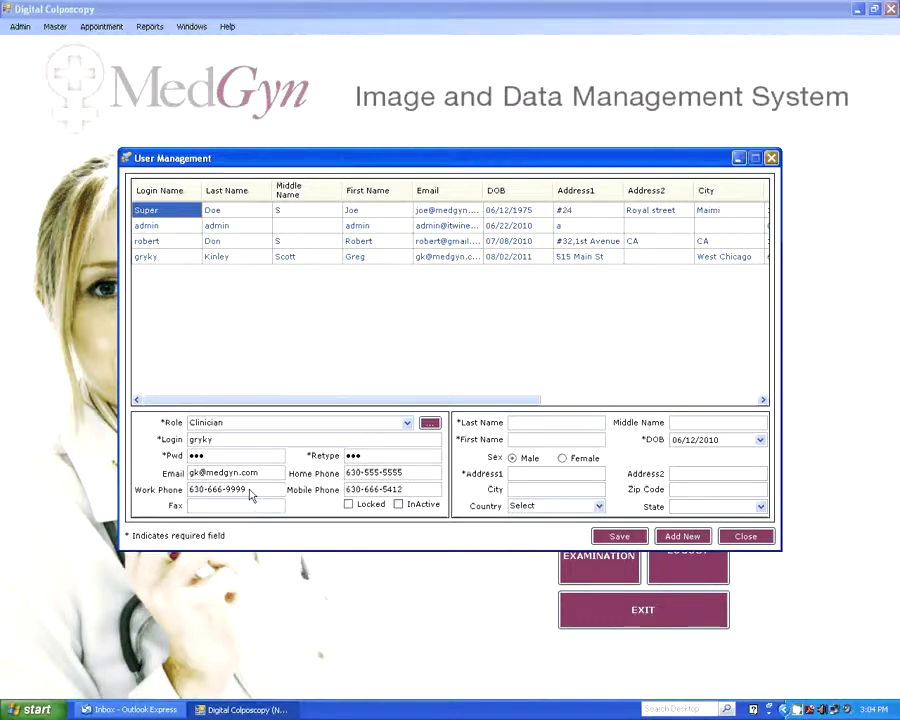
left_click(348, 505)
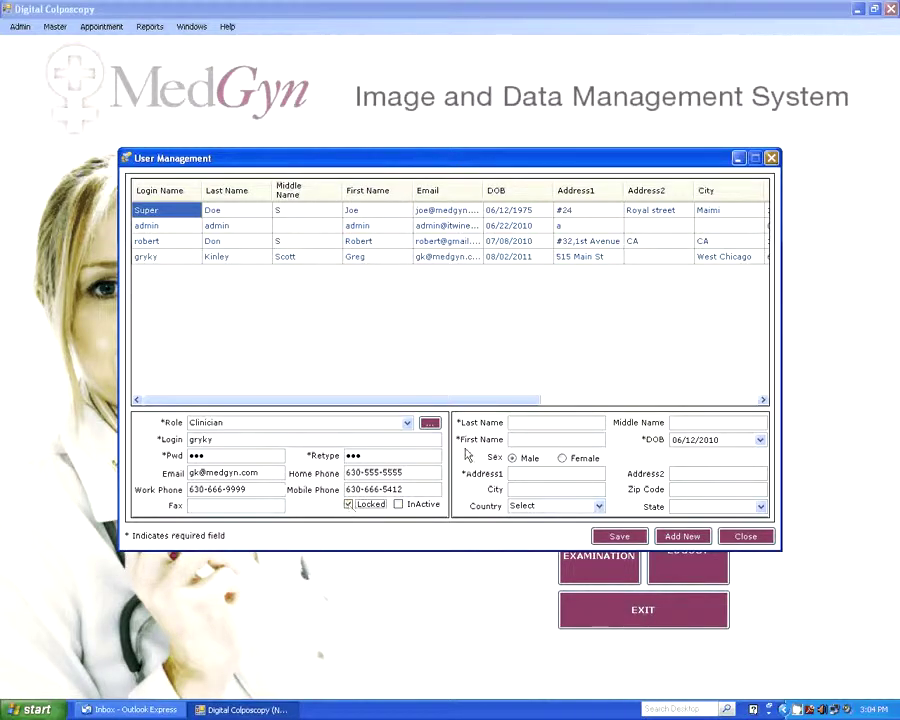
left_click(522, 422)
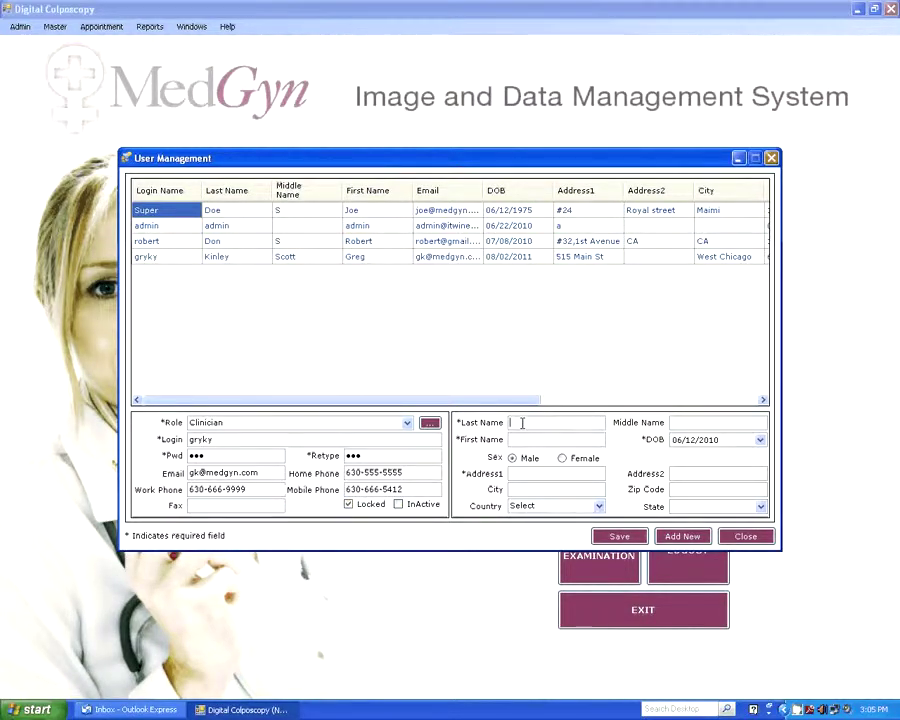
left_click(519, 436)
left_click(685, 422)
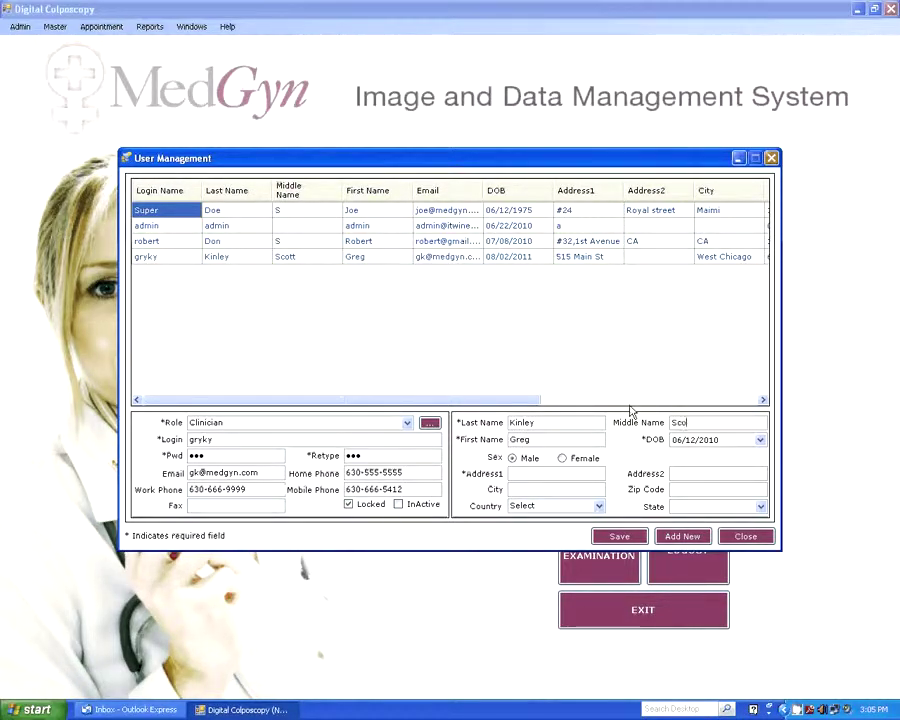
left_click(760, 440)
left_click(738, 495)
left_click(760, 440)
left_click(685, 458)
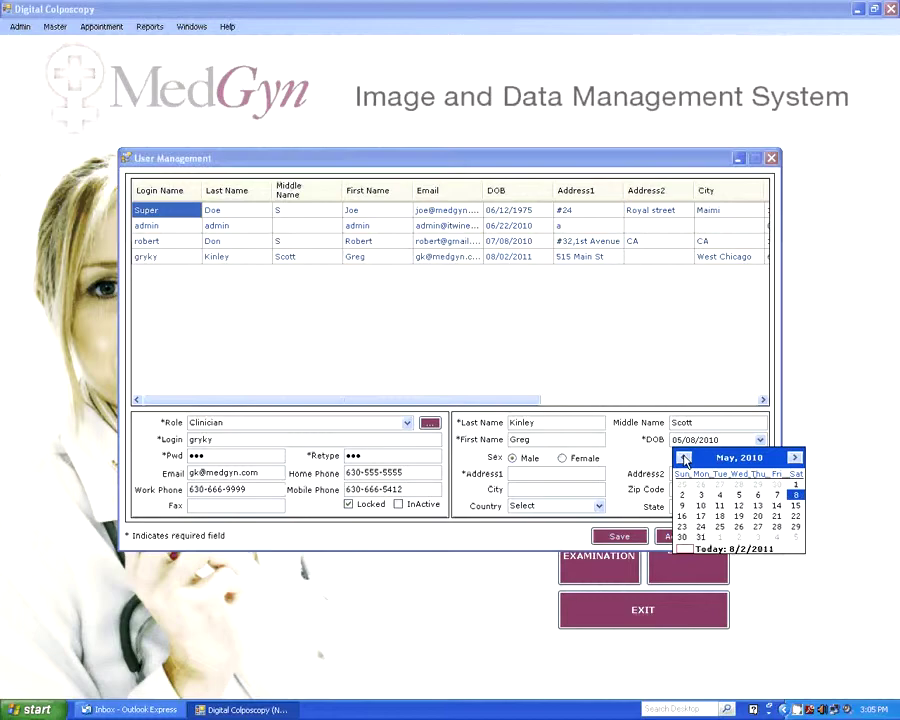
left_click(685, 458)
left_click(685, 458)
left_click(685, 458)
left_click(685, 458)
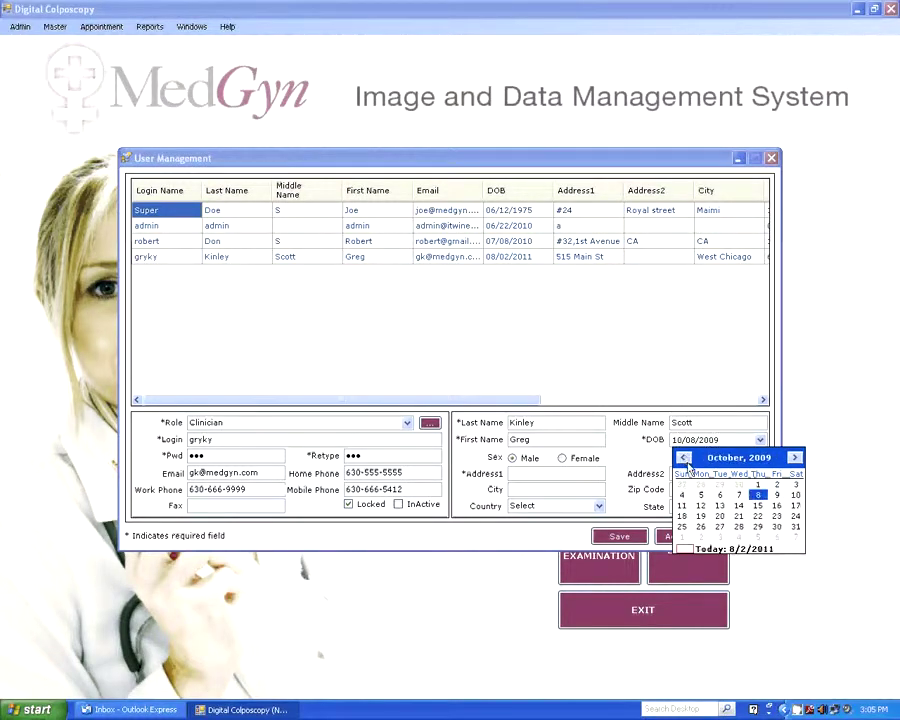
left_click(762, 458)
left_click(783, 461)
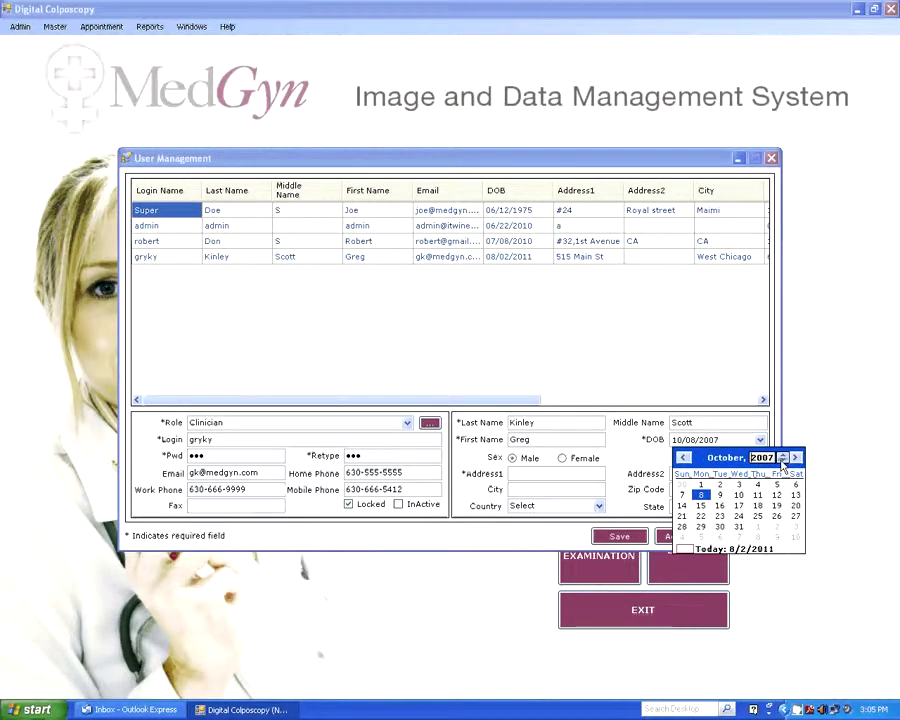
left_click_drag(783, 461, 783, 461)
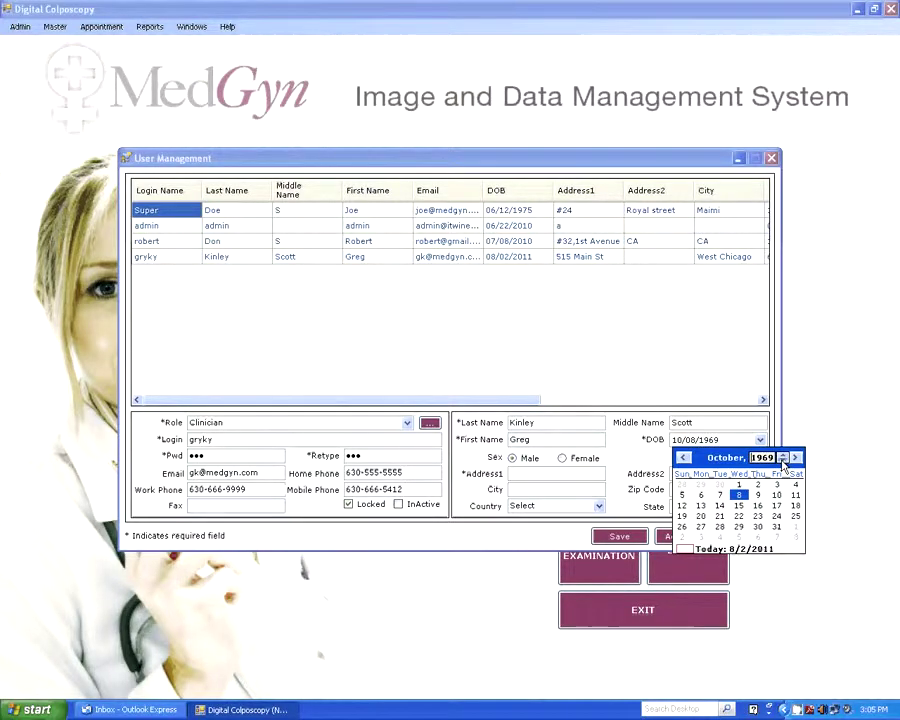
left_click(760, 562)
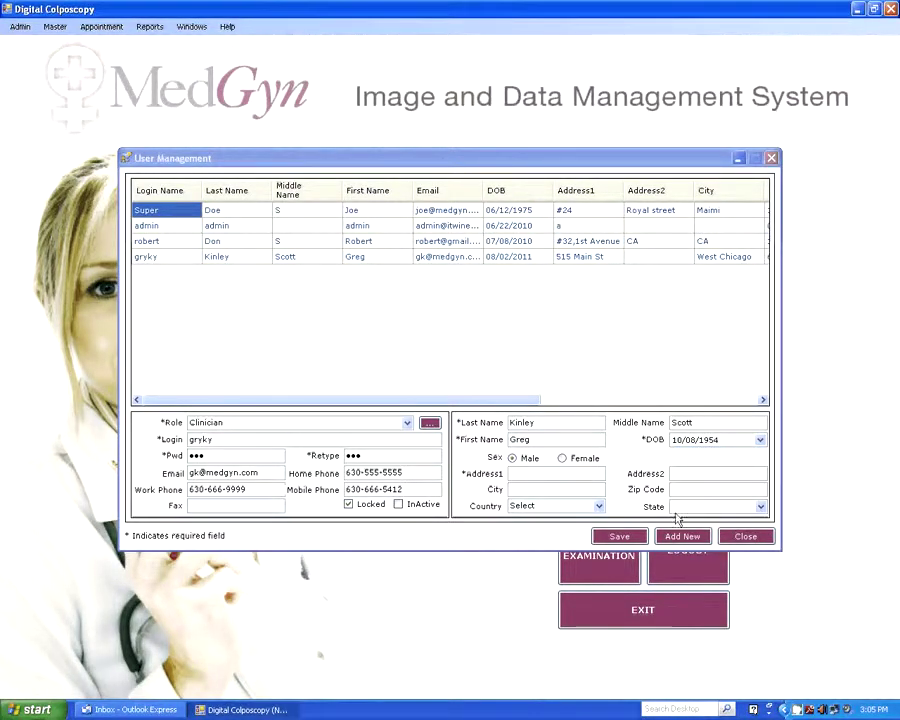
left_click(538, 473)
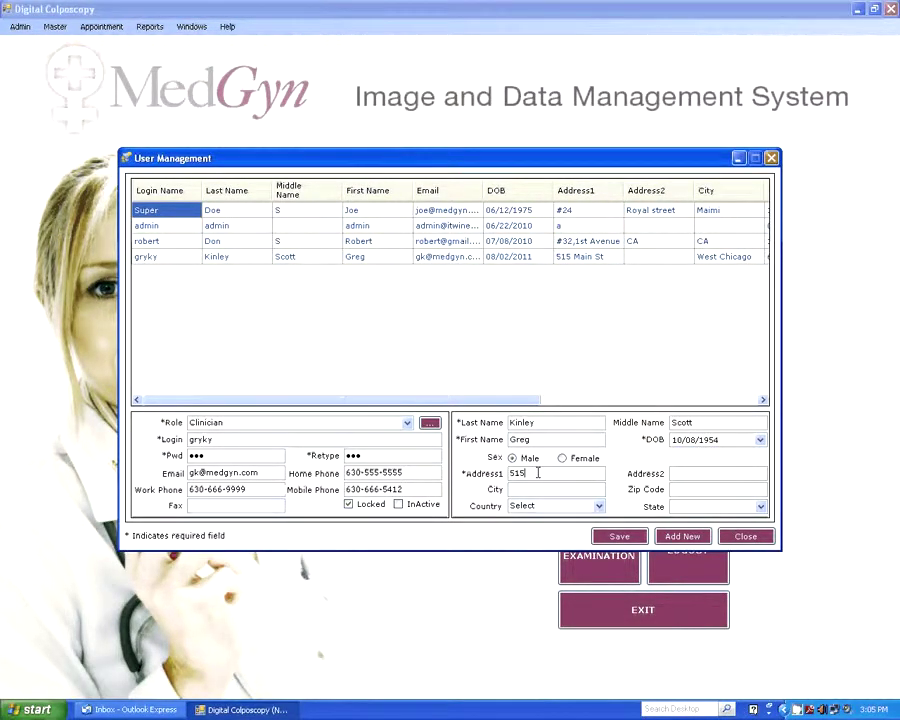
left_click(527, 488)
type("West Chi")
type("acgo")
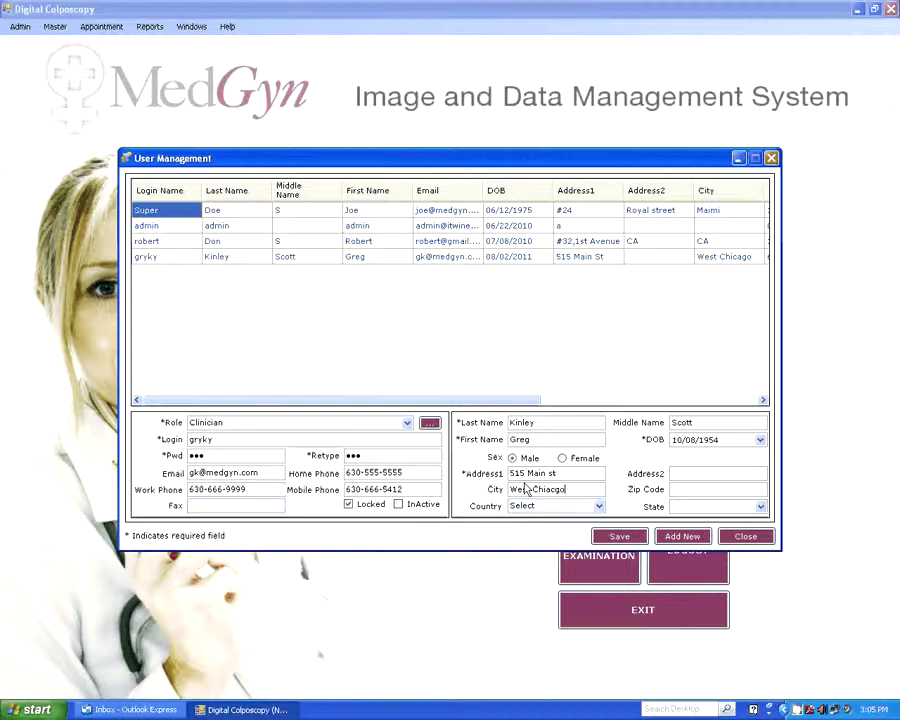
left_click(598, 506)
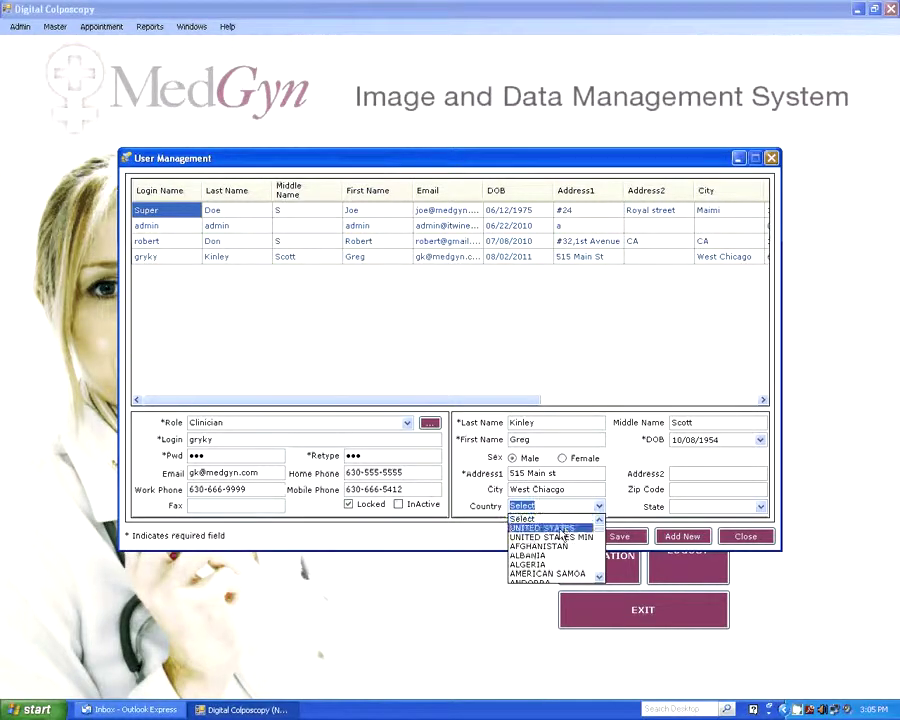
left_click(545, 528)
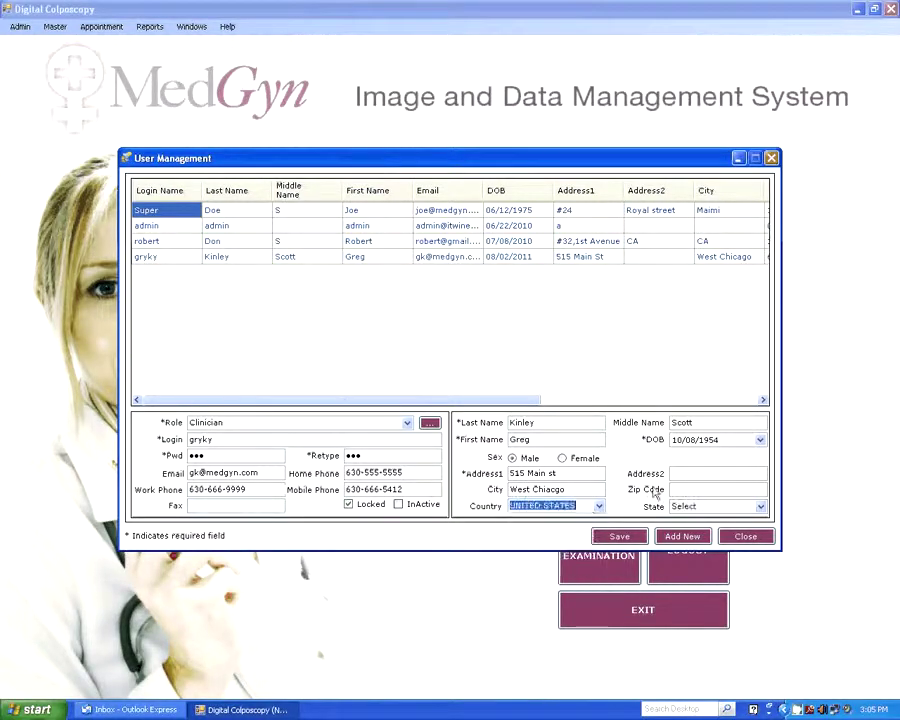
left_click(759, 507)
left_click(695, 540)
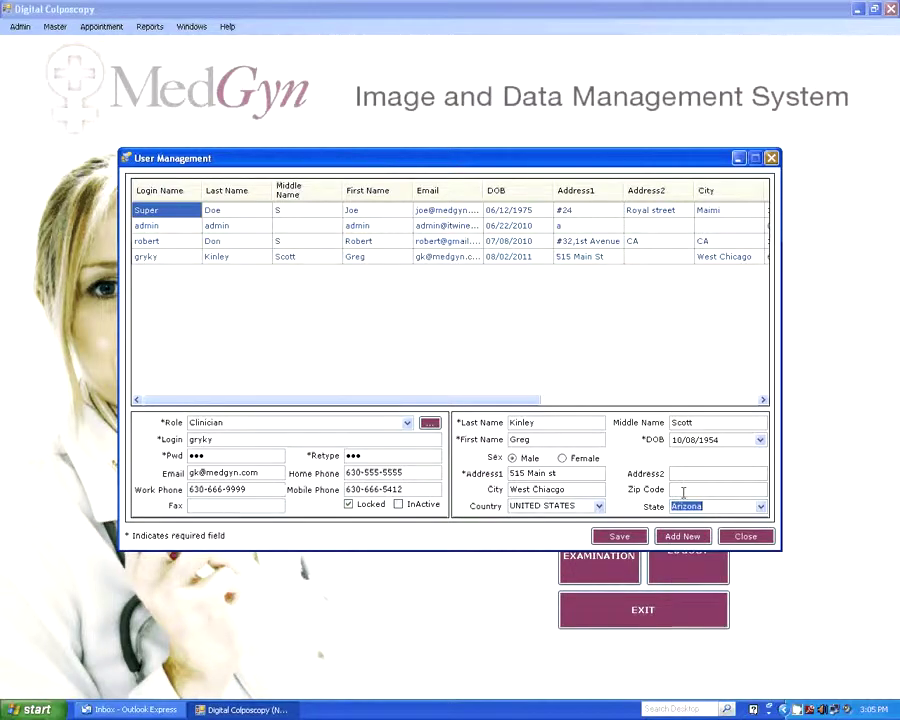
left_click(684, 489)
type("60185")
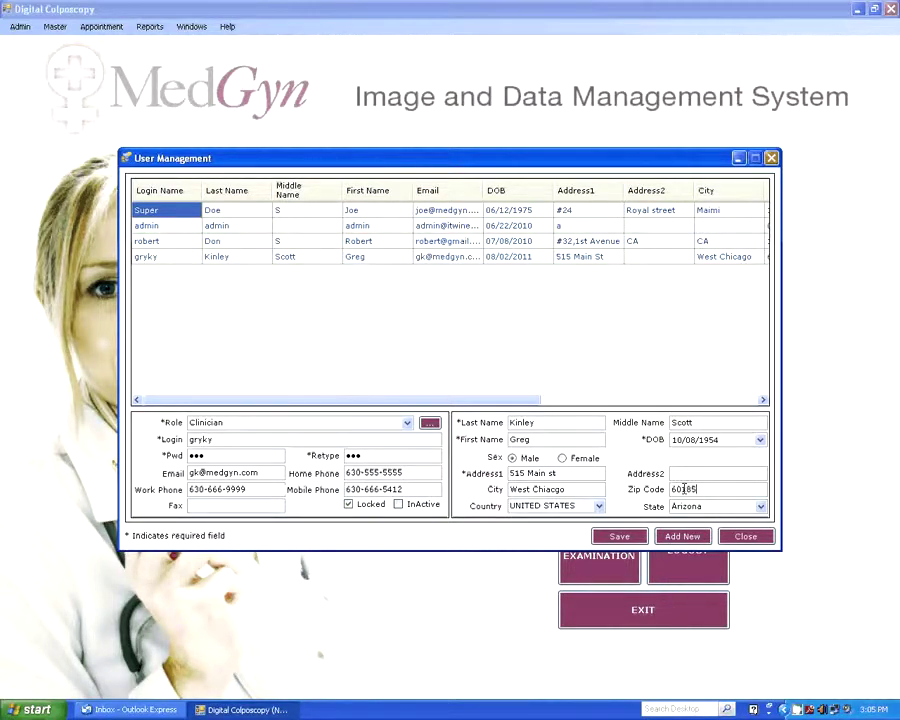
Open the role permissions editor and select the Clinician role.
left_click(429, 425)
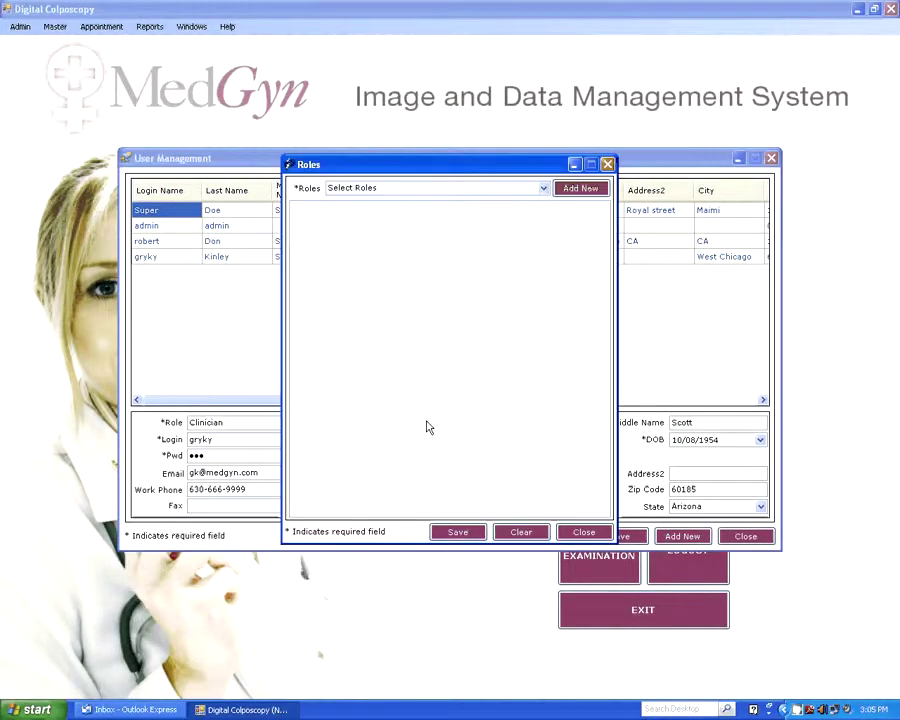
left_click(543, 189)
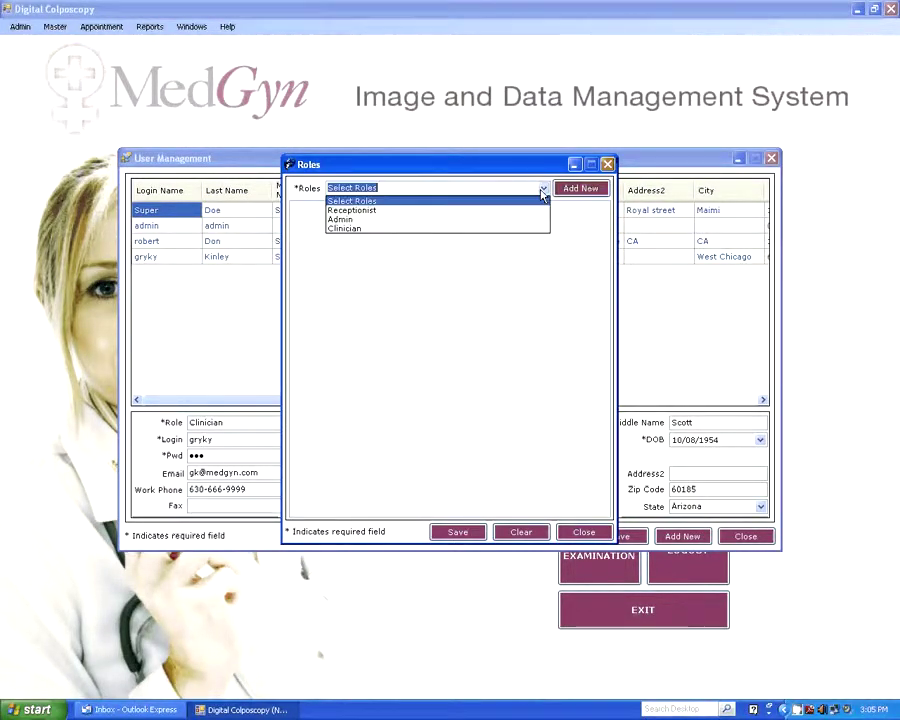
left_click(475, 235)
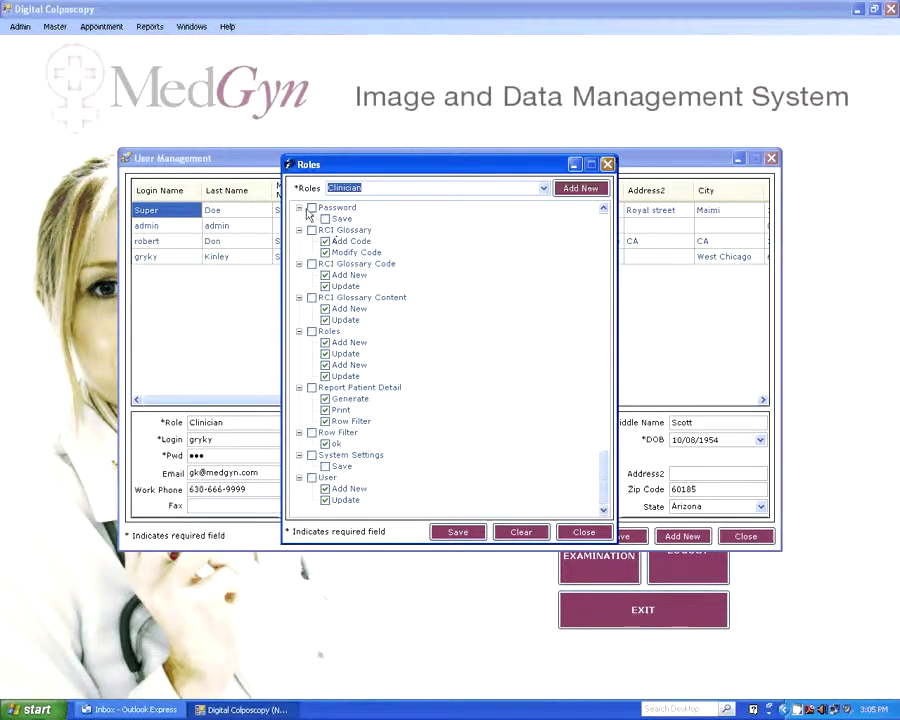
Grant Clinician the Password, Initial Configuration, Image Process, Glossary, Forensicexam and DB Scripts permissions.
left_click(311, 208)
left_click_drag(603, 495, 603, 374)
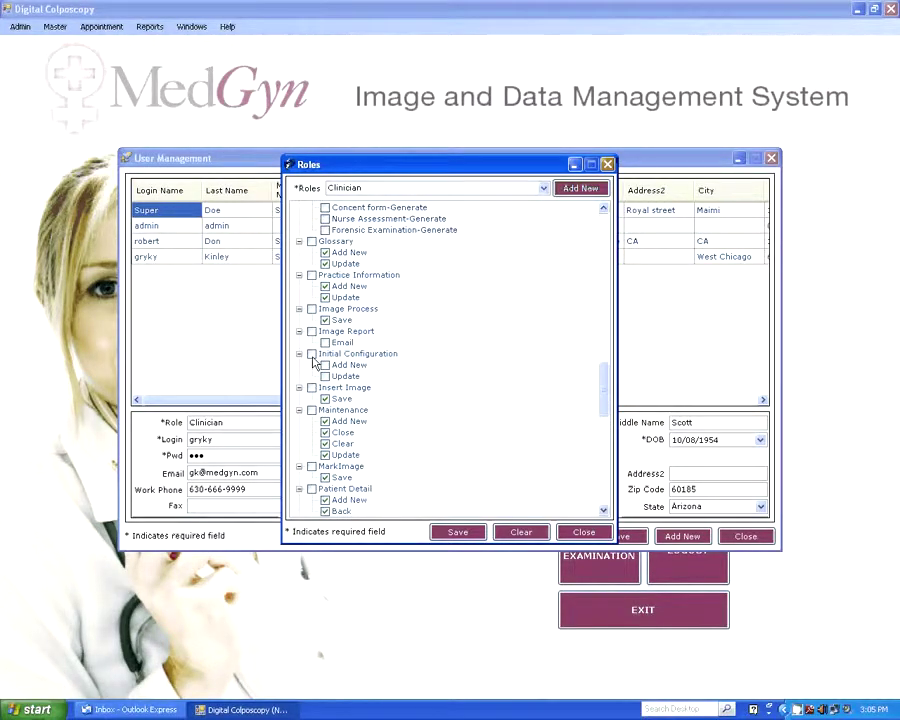
left_click(312, 354)
left_click(312, 309)
left_click_drag(602, 374, 601, 360)
left_click(312, 365)
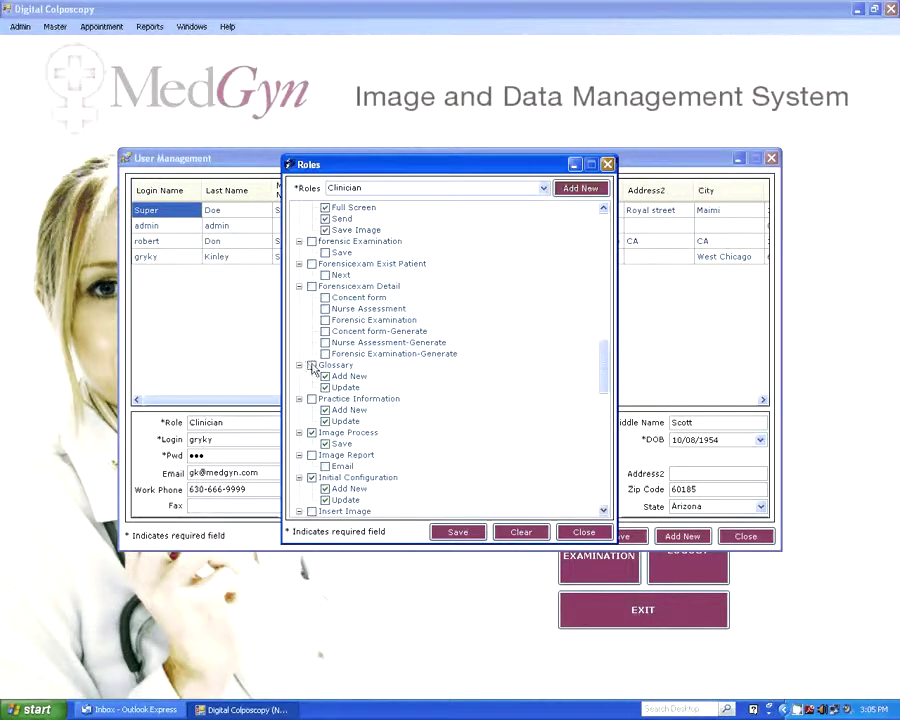
left_click(312, 286)
left_click(312, 264)
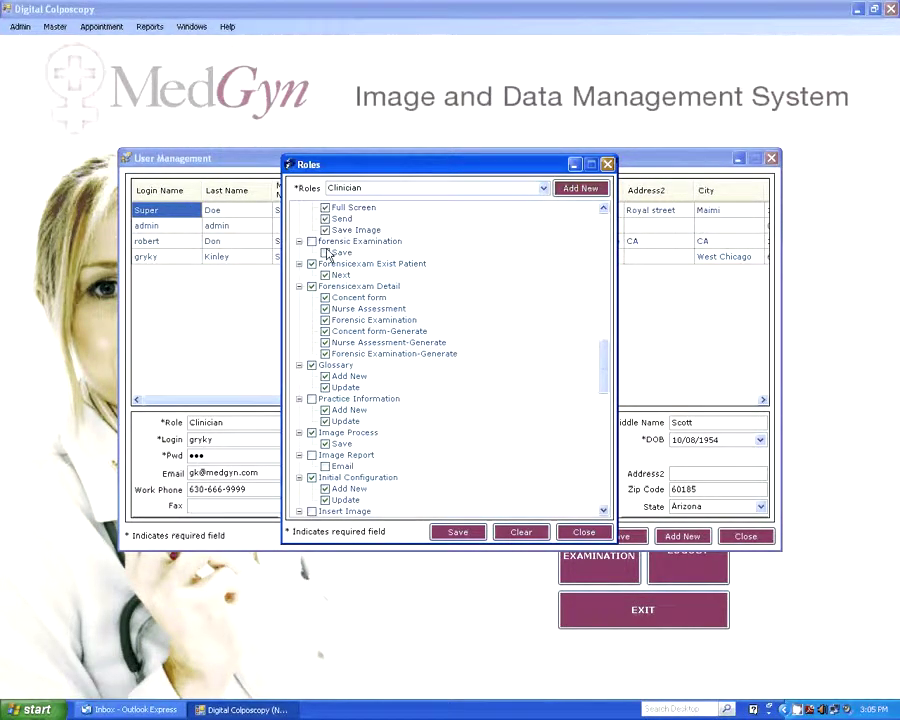
left_click_drag(601, 360, 601, 296)
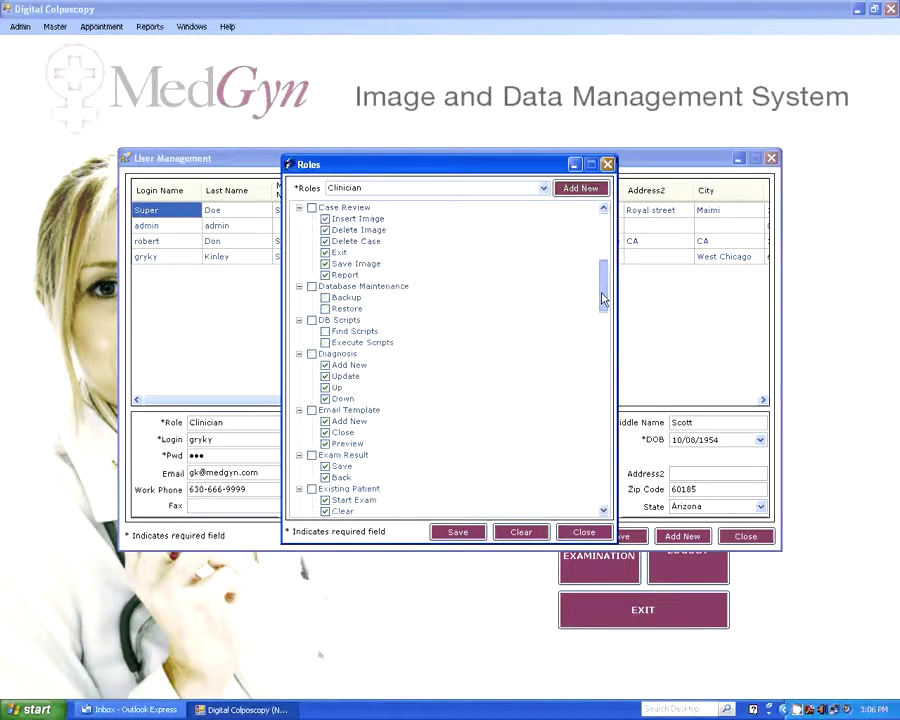
left_click(312, 320)
Save the Clinician role's permissions, confirm, and close the Roles window.
left_click(459, 532)
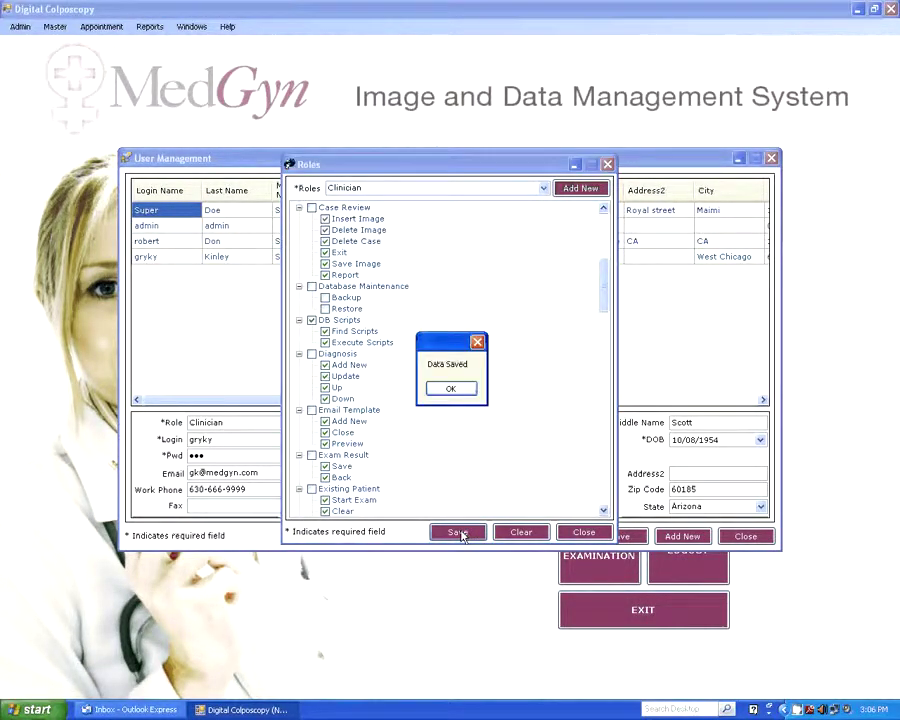
left_click(450, 389)
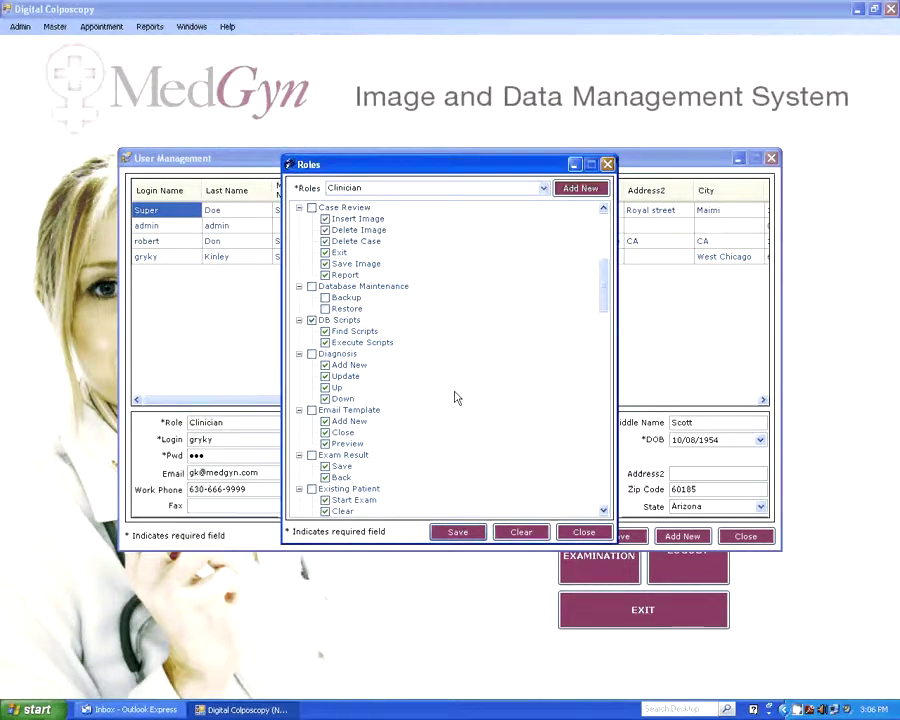
left_click(584, 532)
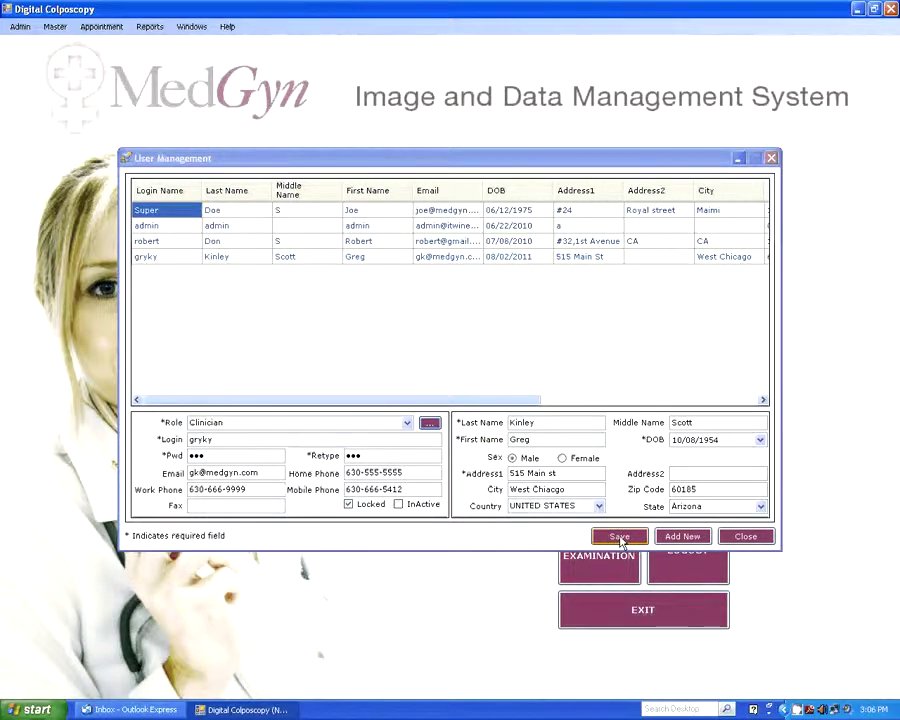
left_click(620, 537)
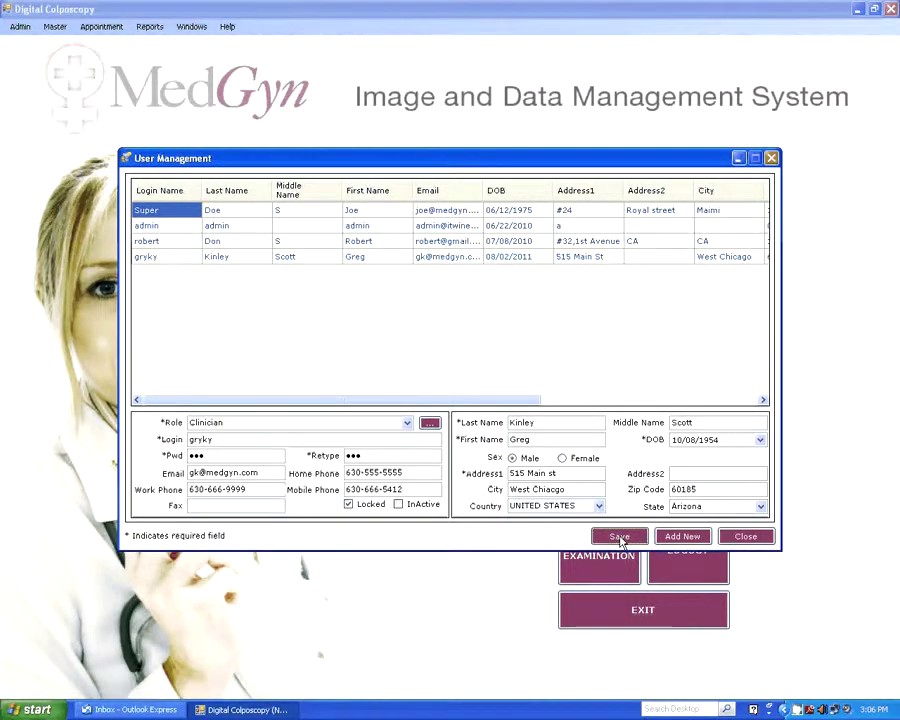